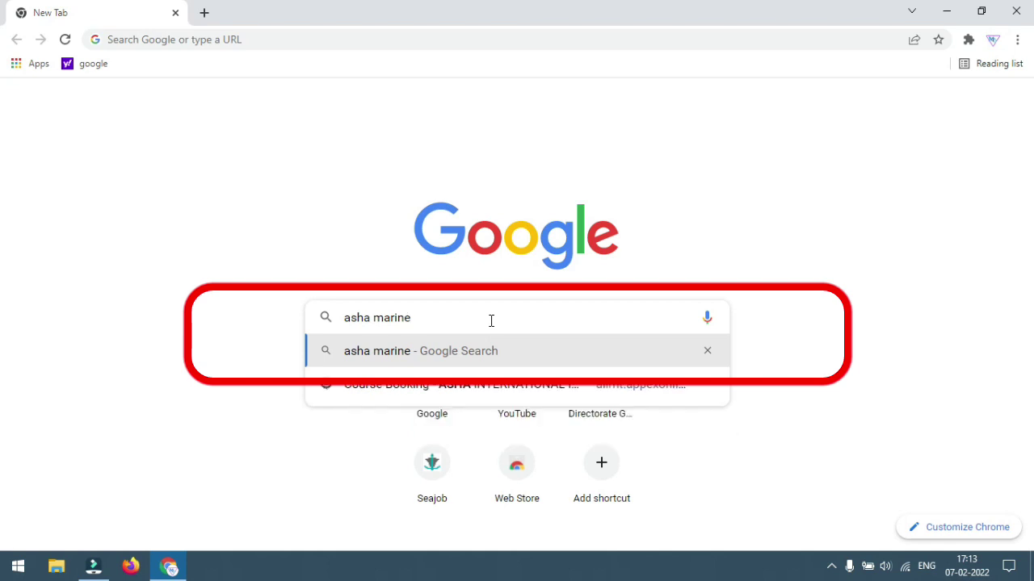
# Search for AIIMT Navi Mumbai, open its site, and go to its Online Booking page
pyautogui.press('Return')
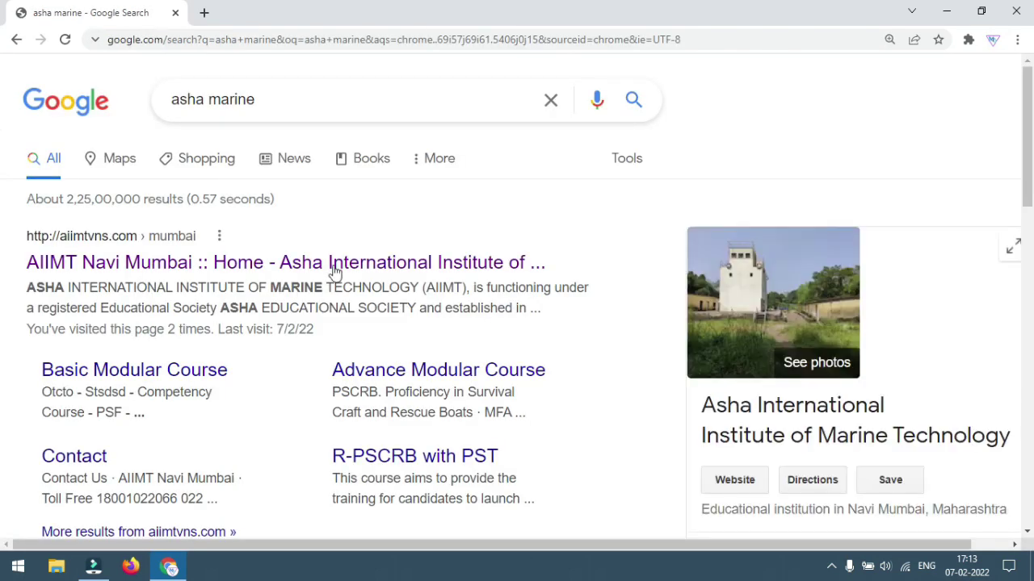
pyautogui.click(127, 273)
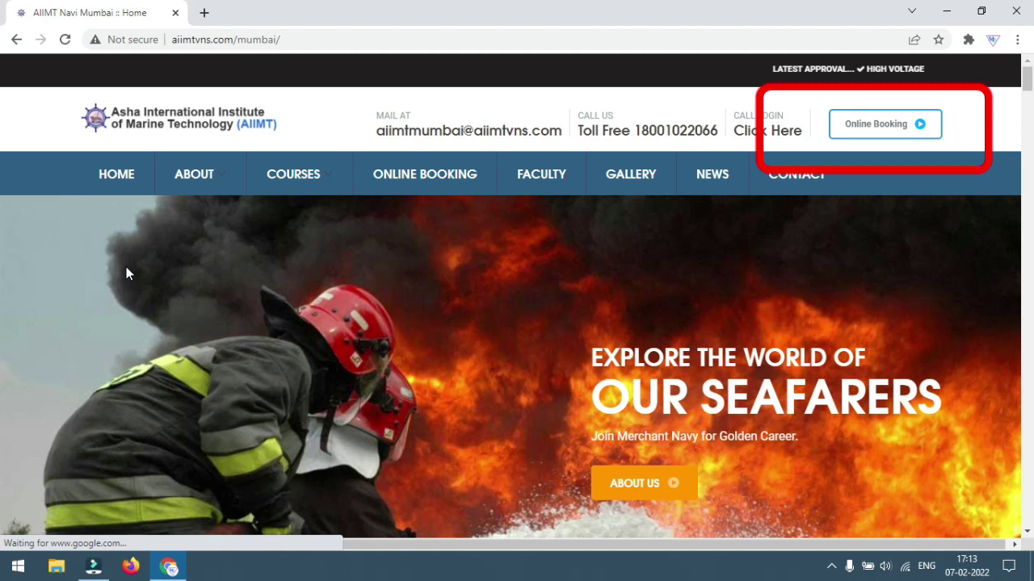
pyautogui.click(852, 141)
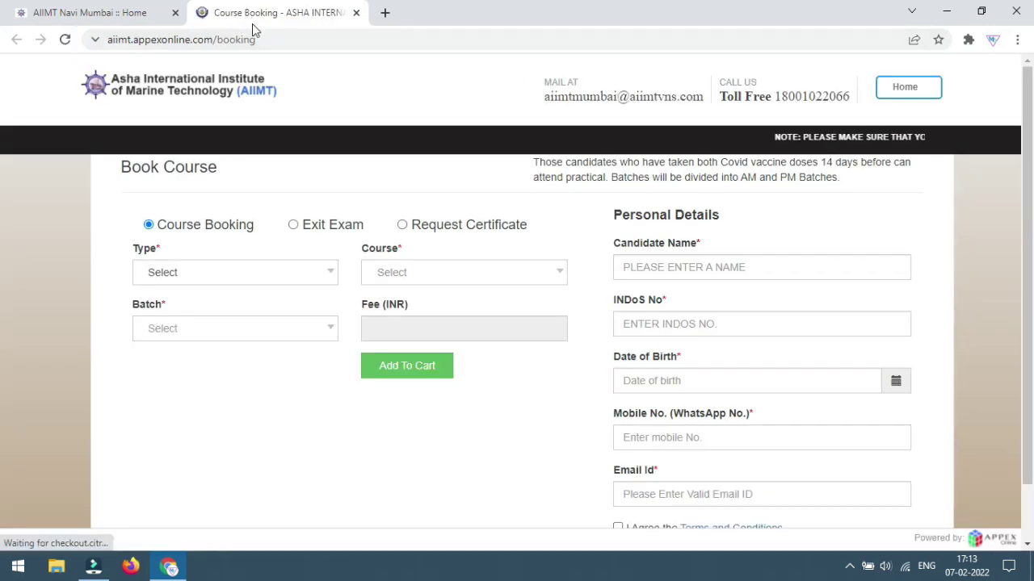
# Set the booking type to DG Course and choose the STSDSD security duties course
pyautogui.click(332, 277)
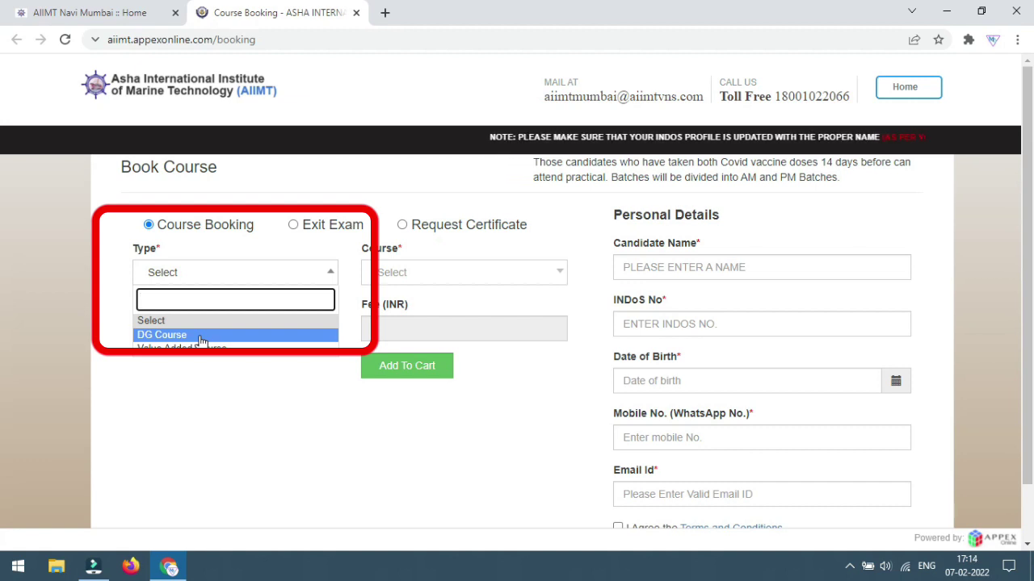
pyautogui.click(201, 339)
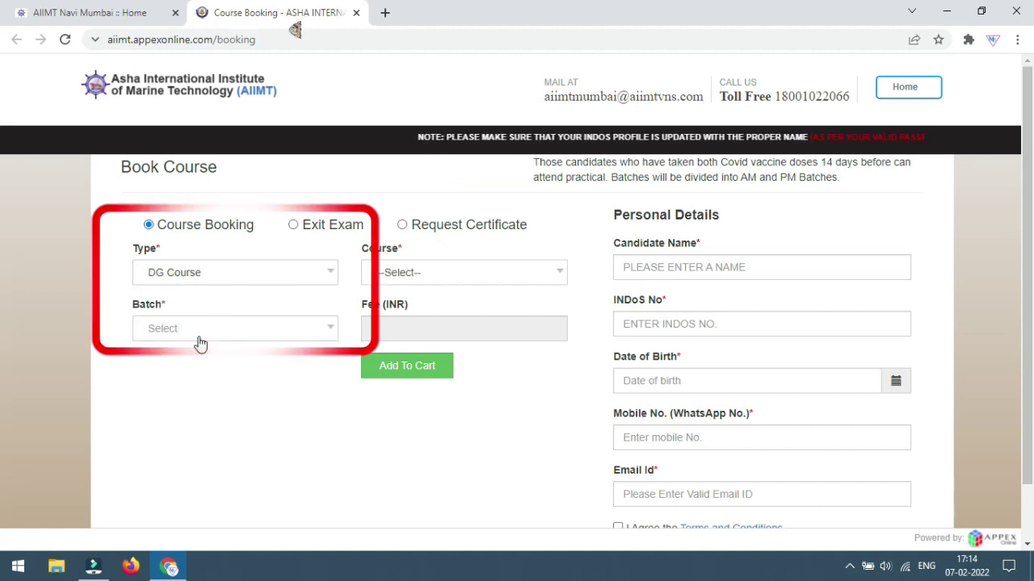
pyautogui.click(563, 276)
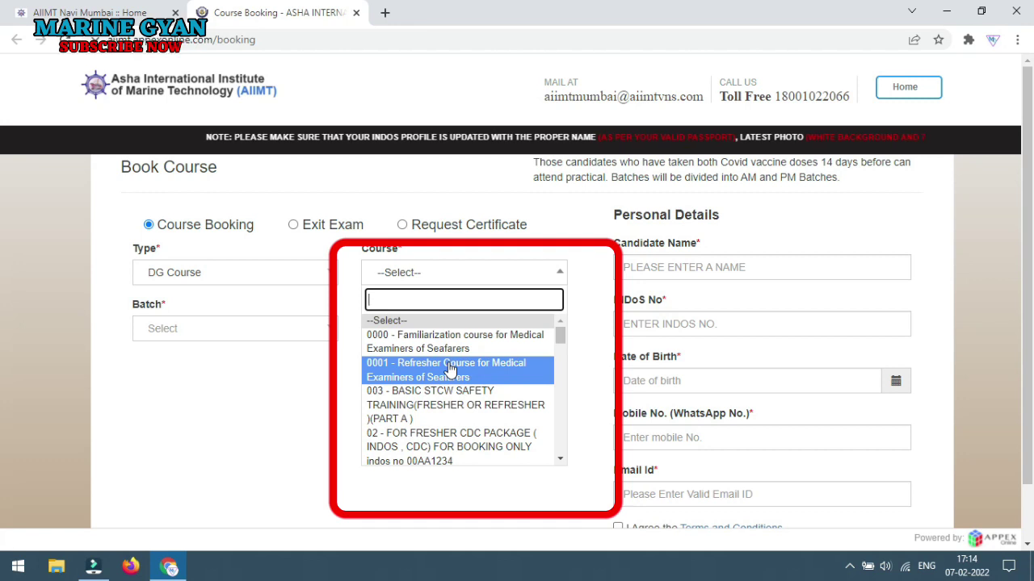
pyautogui.write('s')
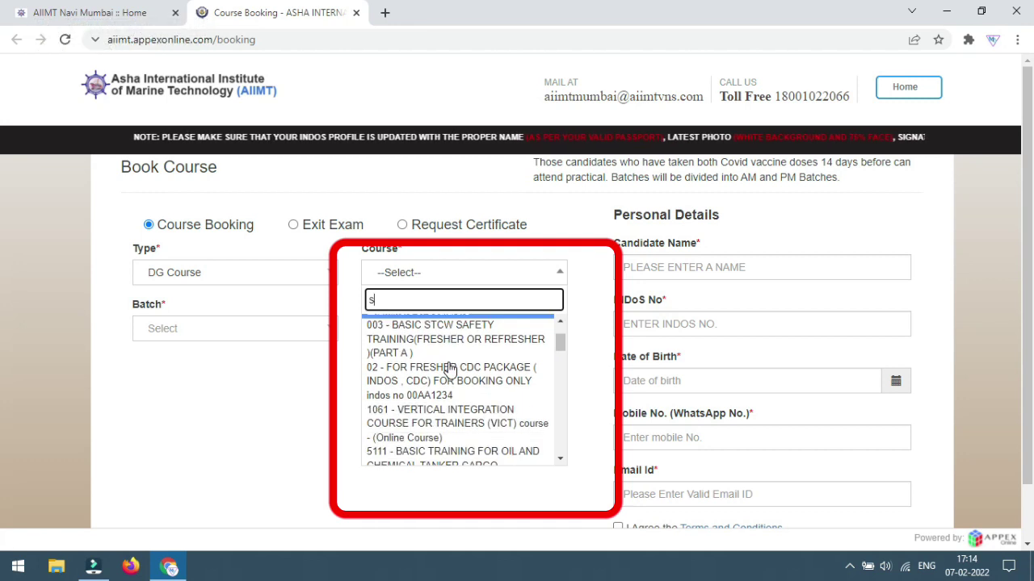
pyautogui.scroll(-4, 450, 368)
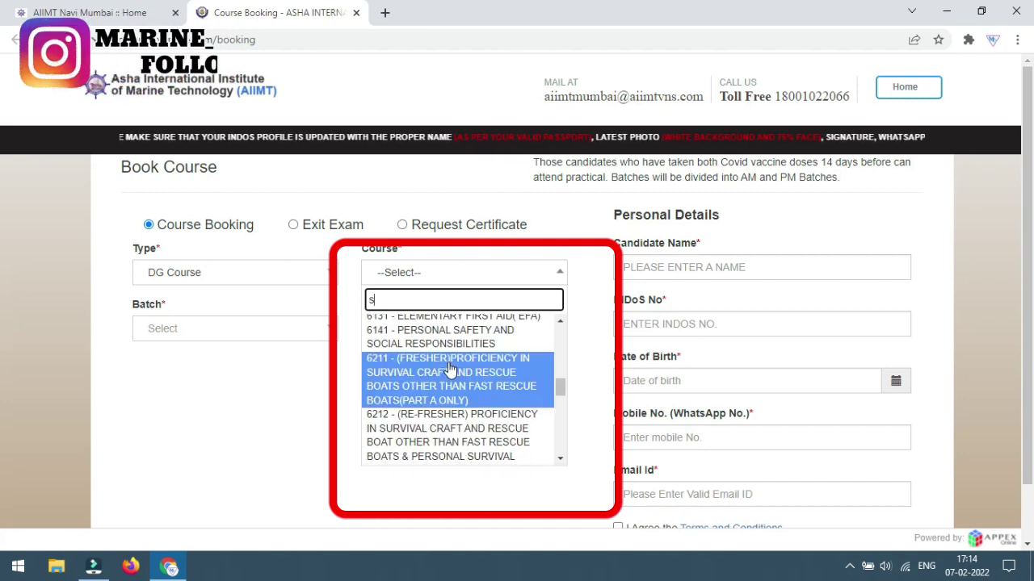
pyautogui.scroll(-5, 427, 401)
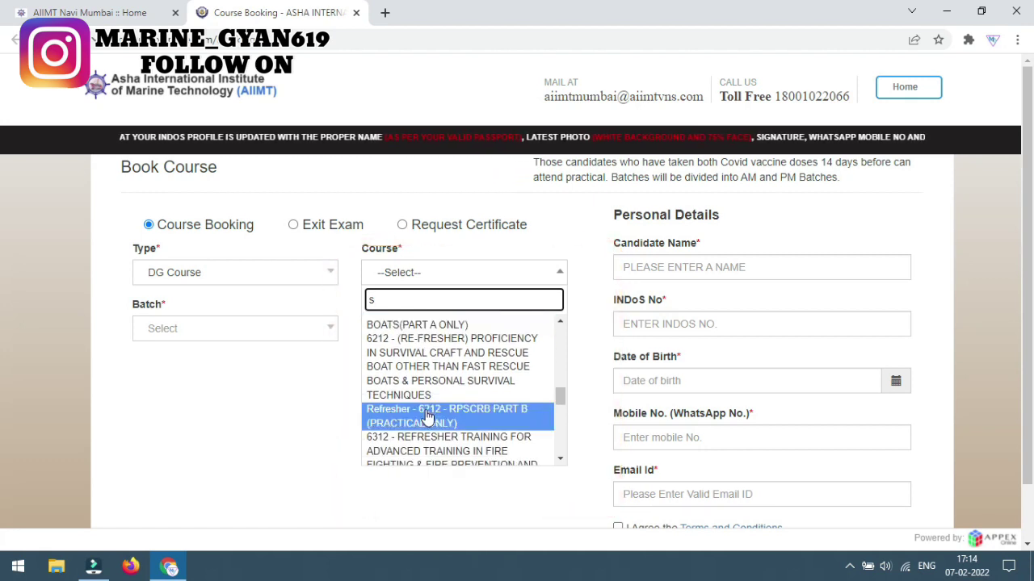
pyautogui.scroll(-6, 428, 416)
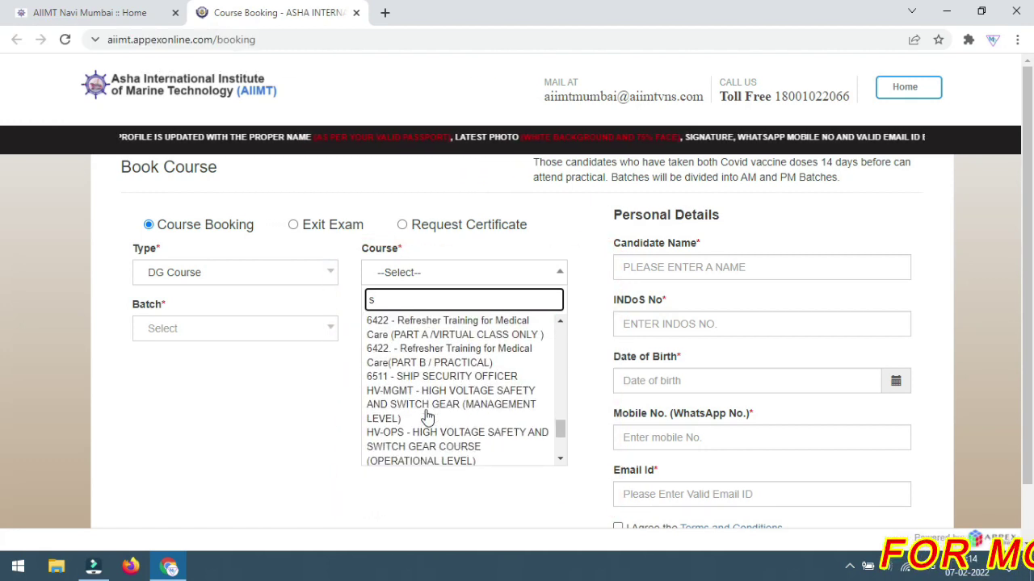
pyautogui.scroll(-1, 428, 416)
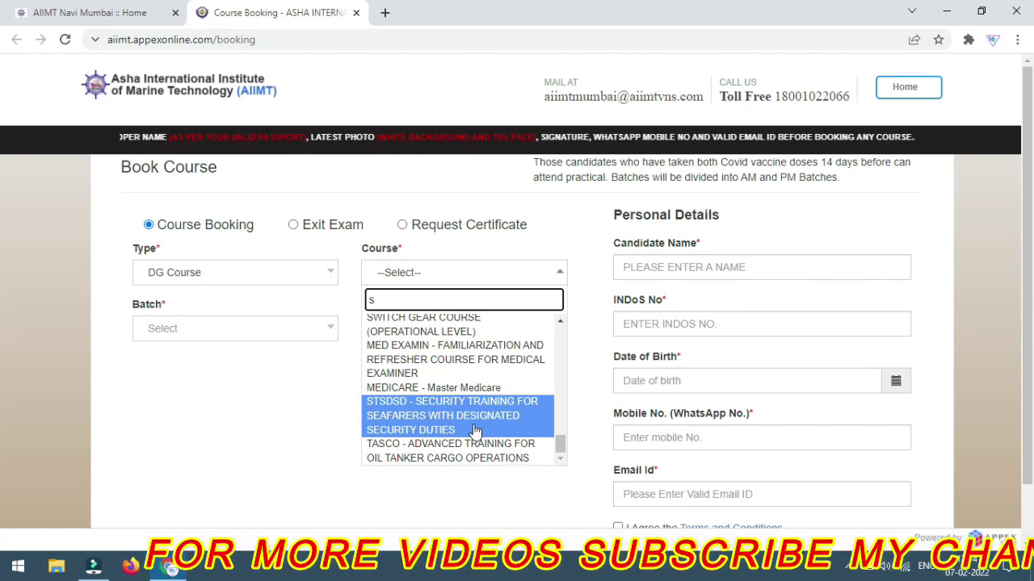
pyautogui.click(476, 432)
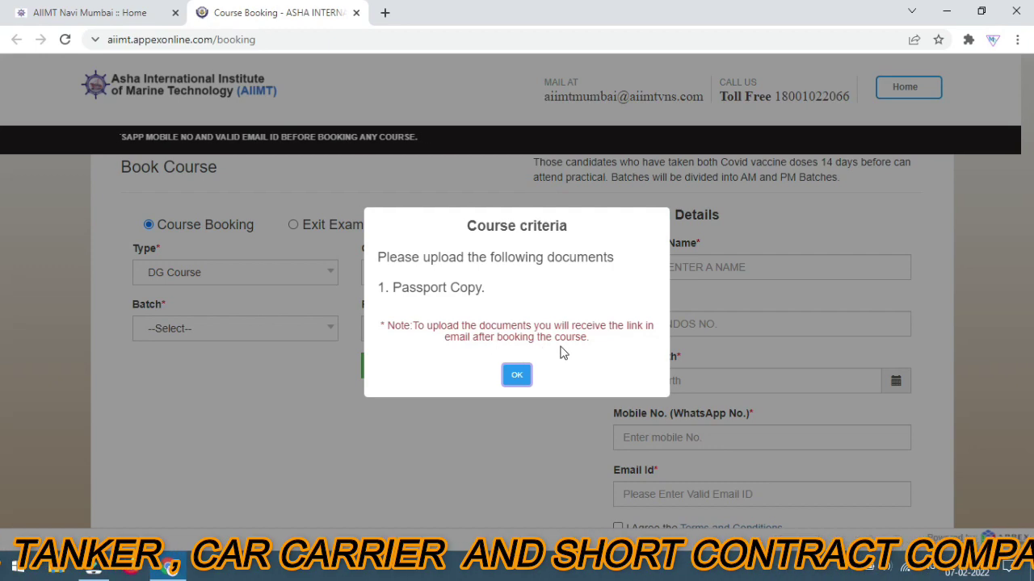
# Dismiss the passport-copy notice, pick Batch No -14 (10 Feb – 12 Feb), and begin the candidate's name
pyautogui.click(521, 377)
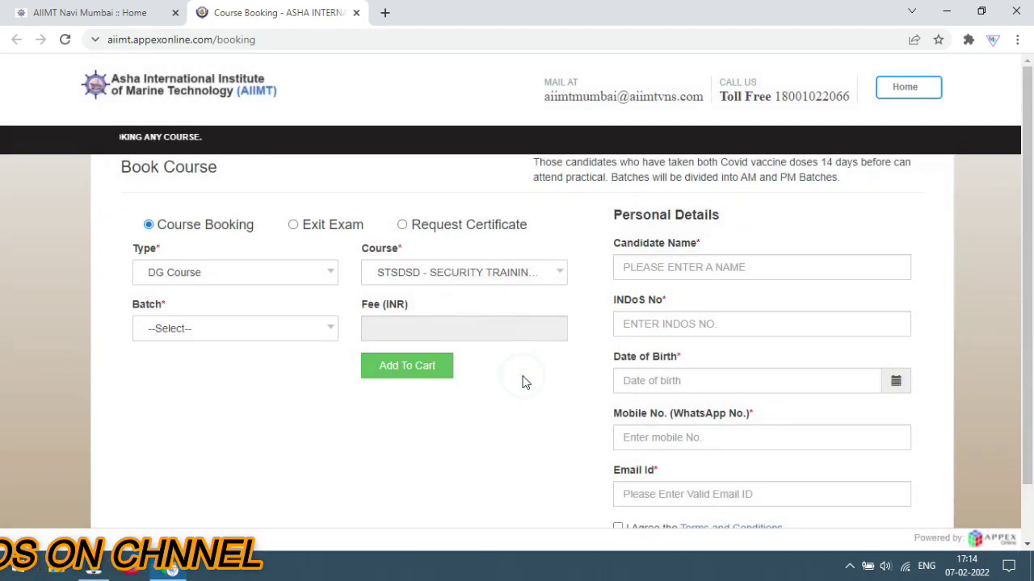
pyautogui.click(331, 330)
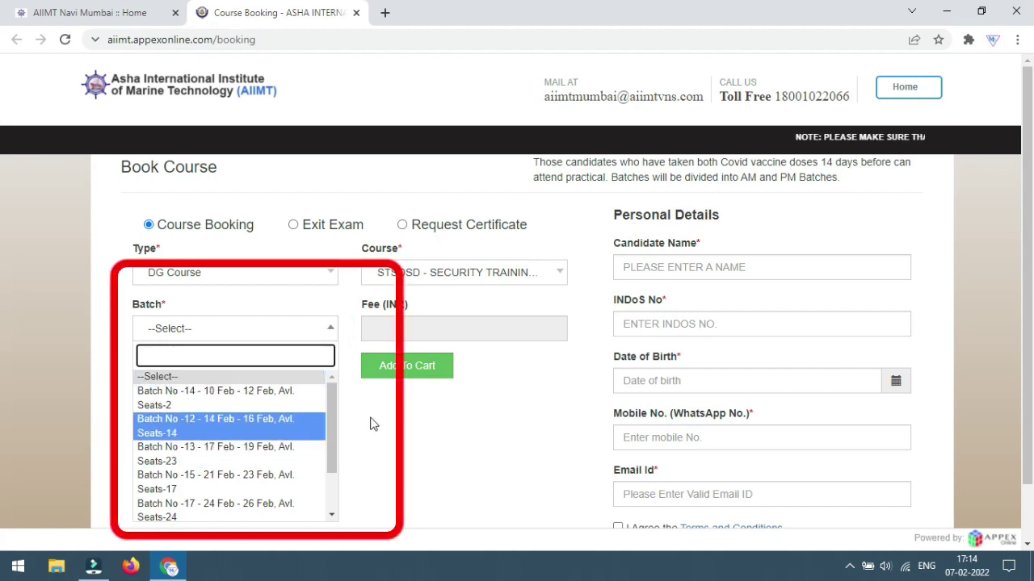
pyautogui.scroll(-1, 350, 399)
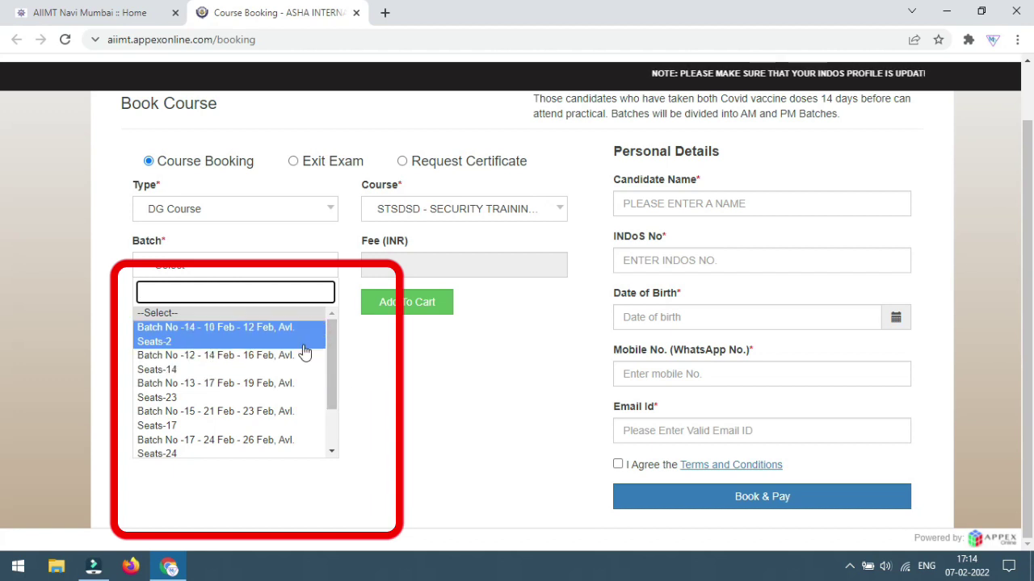
pyautogui.click(282, 335)
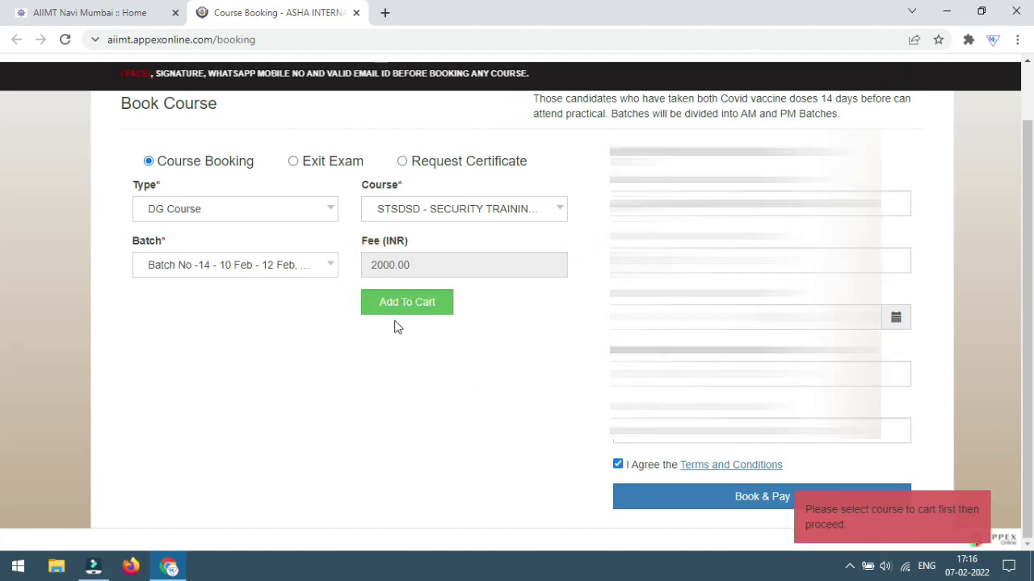
pyautogui.click(403, 312)
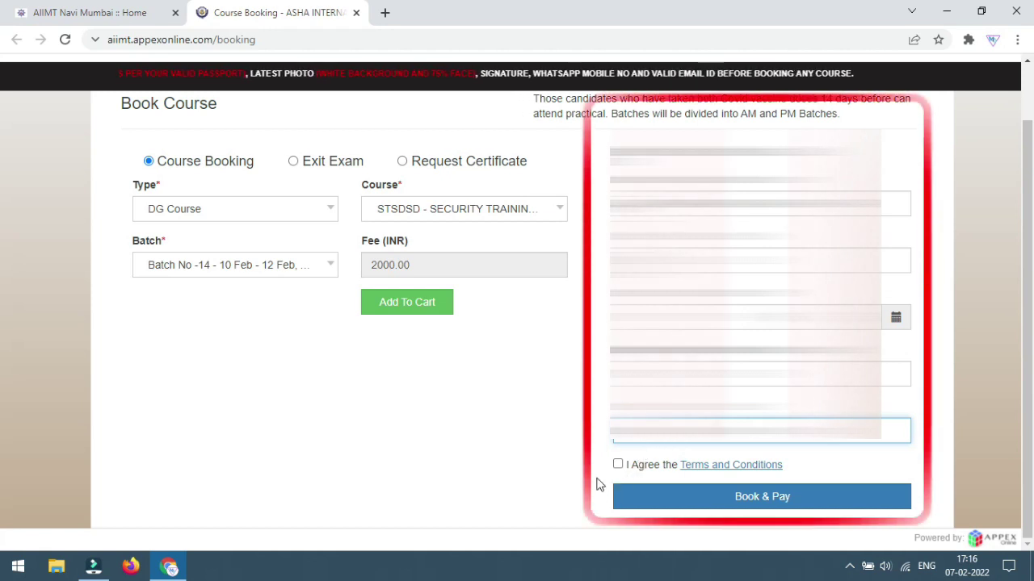
# Agree to the Terms and Conditions and submit the booking with Book & Pay
pyautogui.click(619, 465)
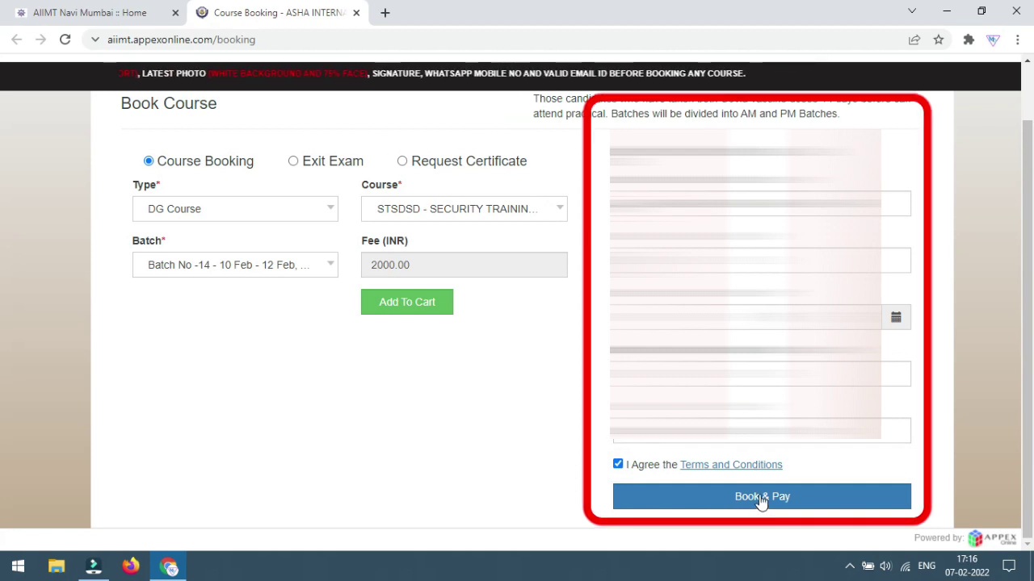
pyautogui.click(760, 501)
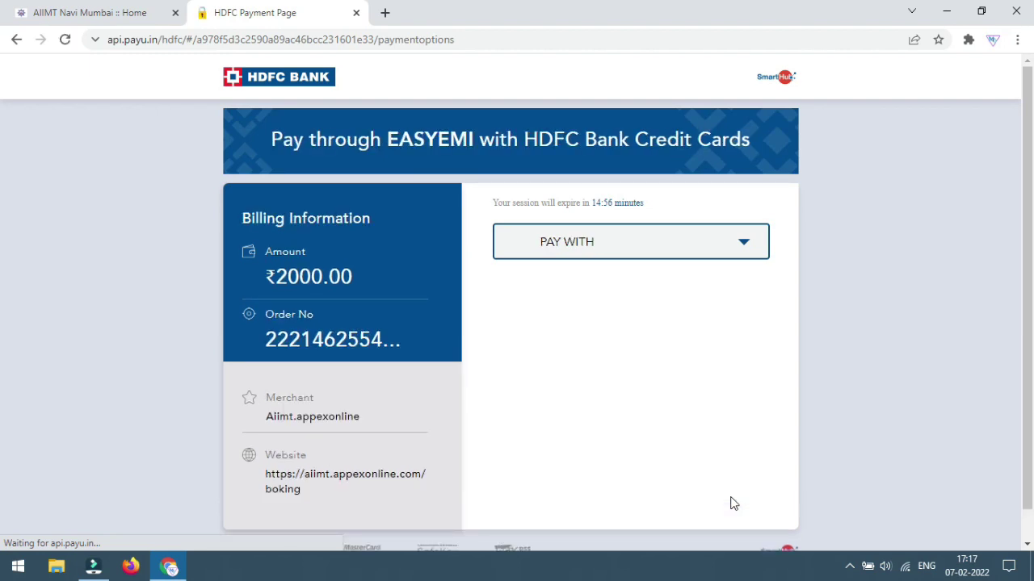
# Choose Other Bank Debit Card as the payment method and start entering the card number
pyautogui.click(743, 245)
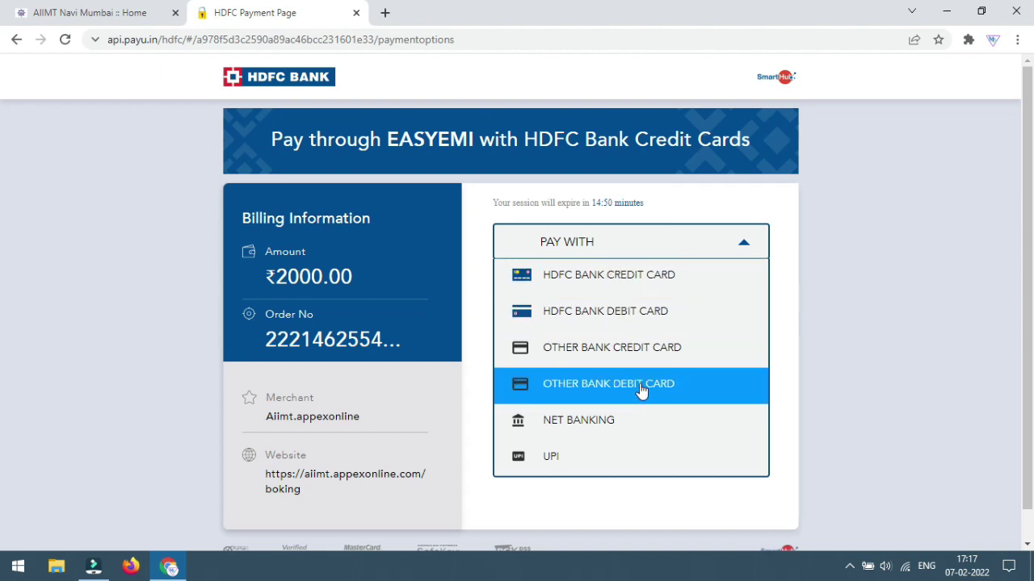
pyautogui.scroll(-1, 622, 419)
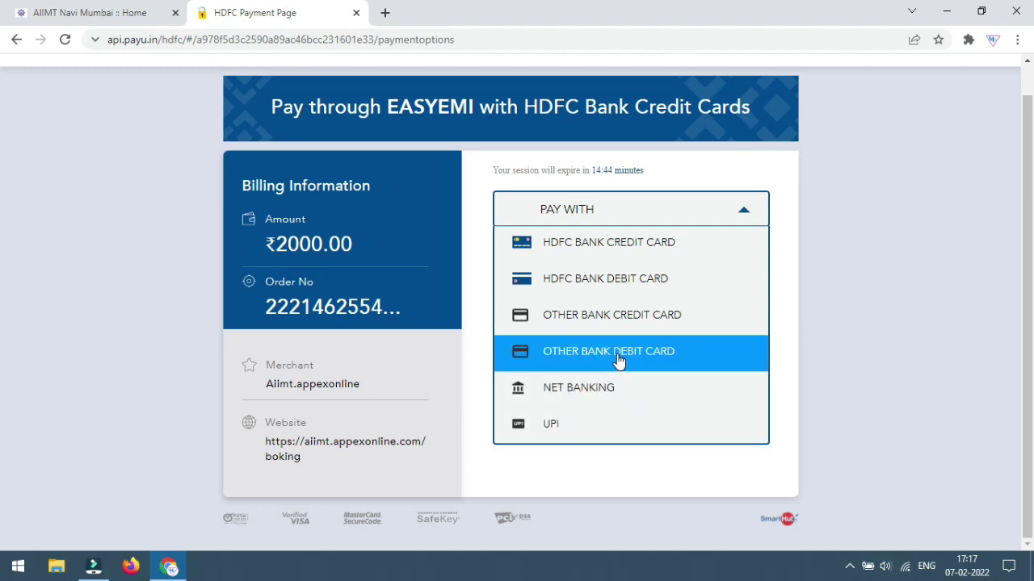
pyautogui.click(618, 356)
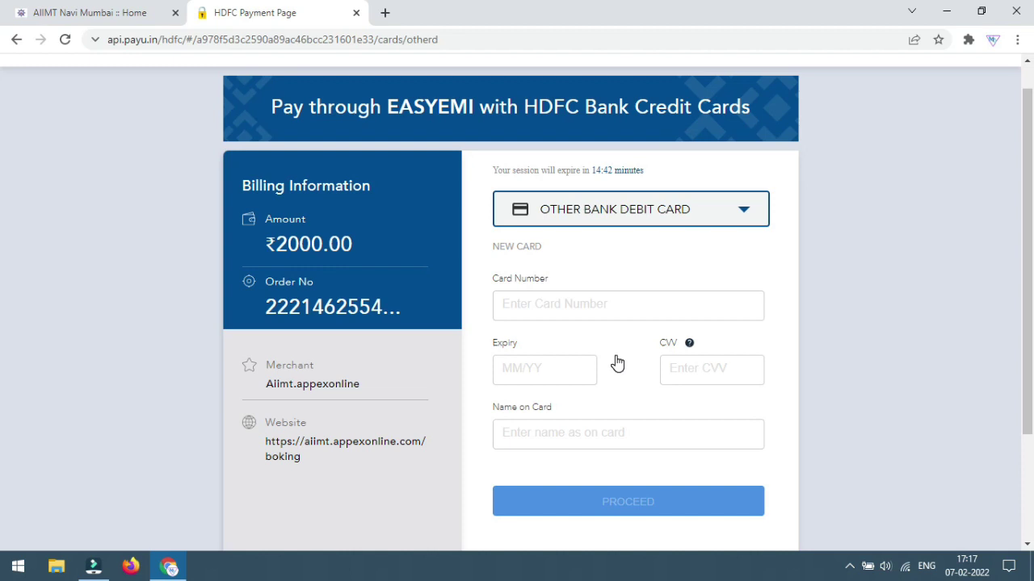
pyautogui.scroll(-2, 617, 363)
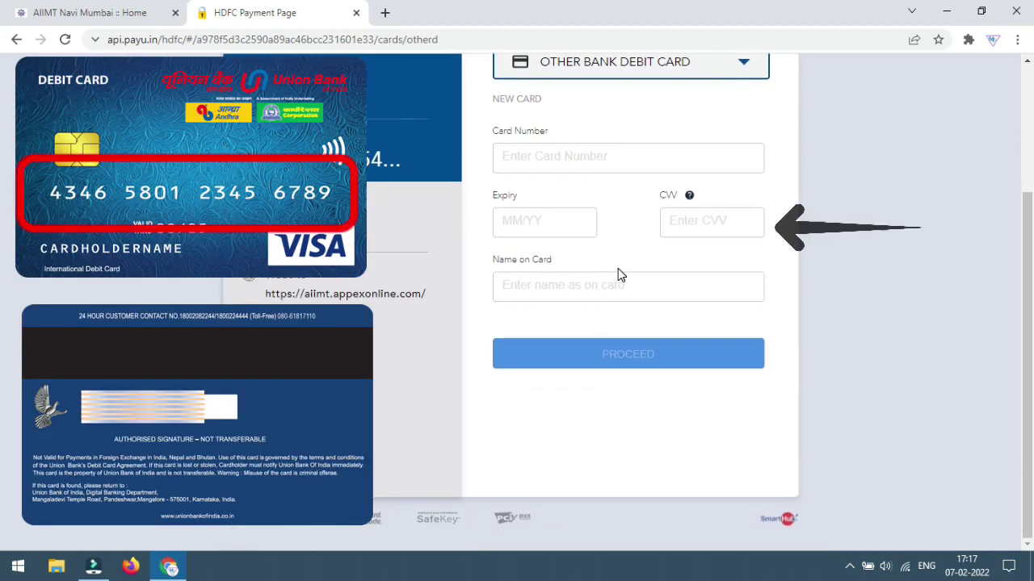
pyautogui.scroll(1, 617, 305)
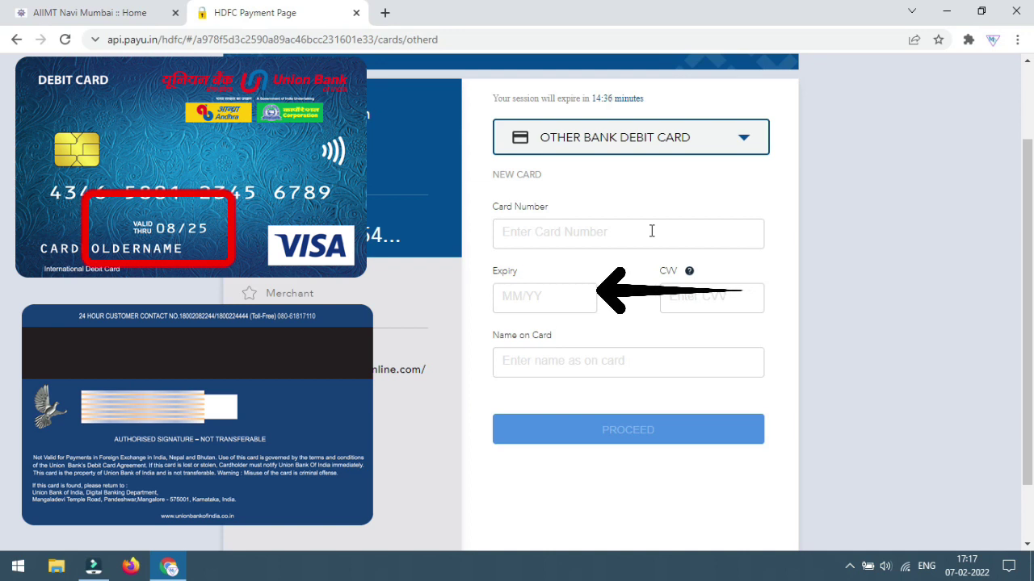
pyautogui.click(651, 231)
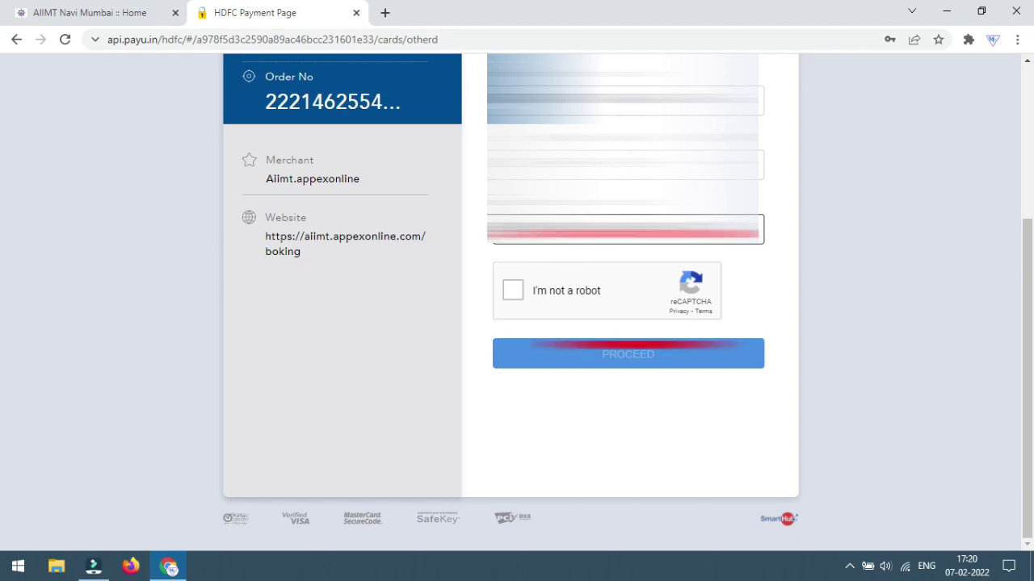
# Pass the reCAPTCHA check and proceed with the ₹2000.00 card payment
pyautogui.click(509, 291)
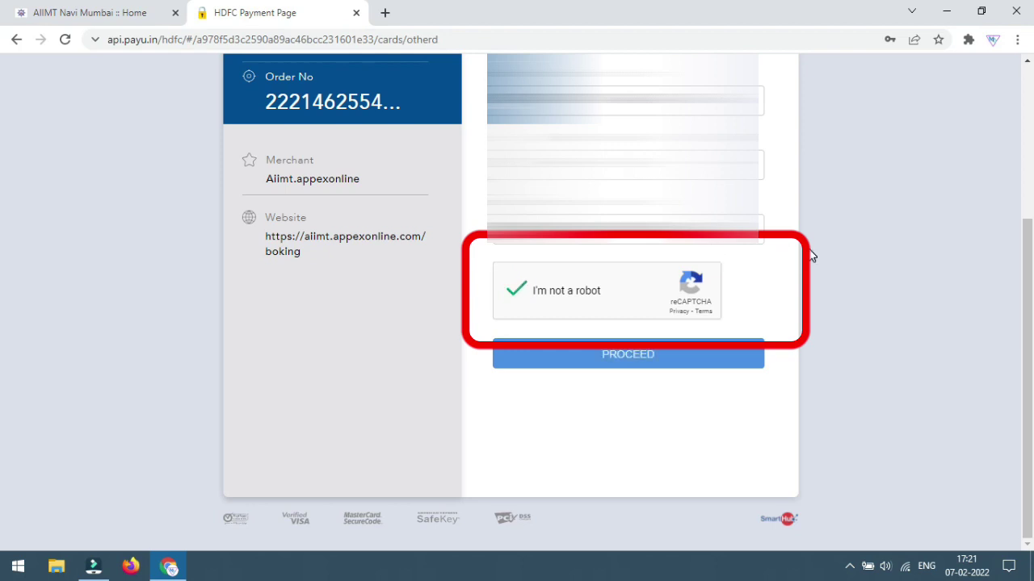
pyautogui.click(653, 358)
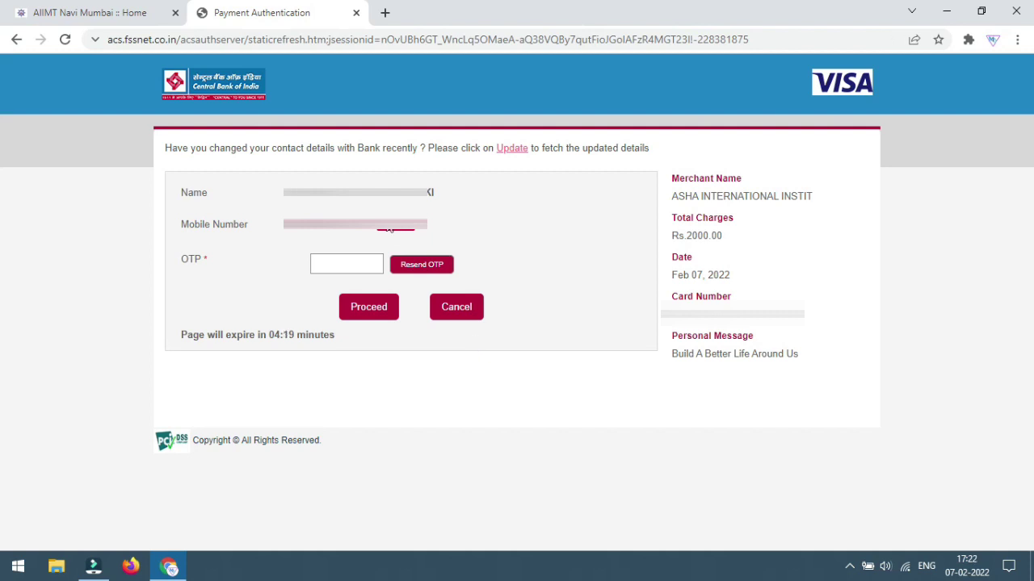
# Enter the SMS one-time password and confirm the Rs.2000.00 payment
pyautogui.click(373, 272)
pyautogui.write('123456')
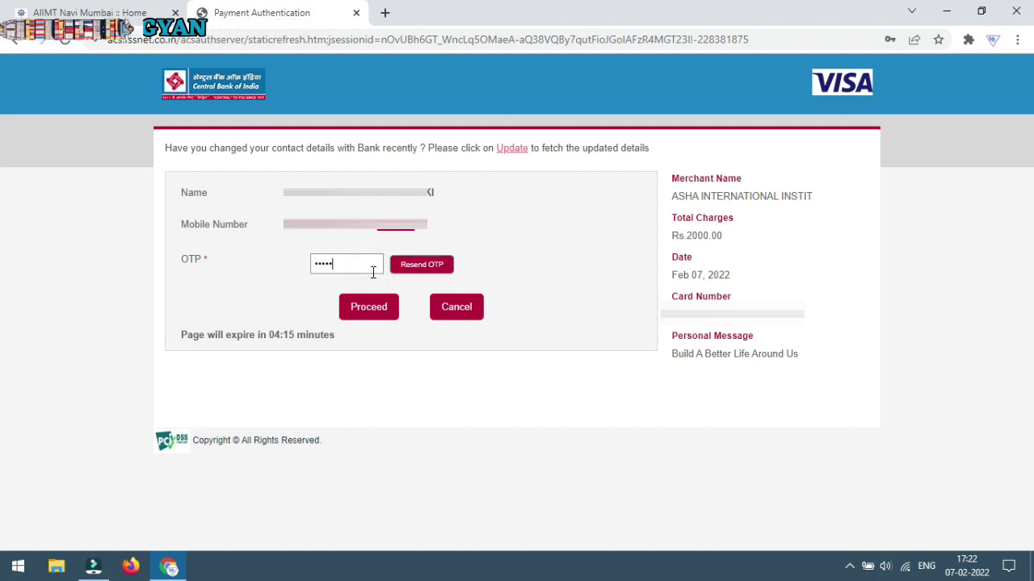
pyautogui.click(391, 306)
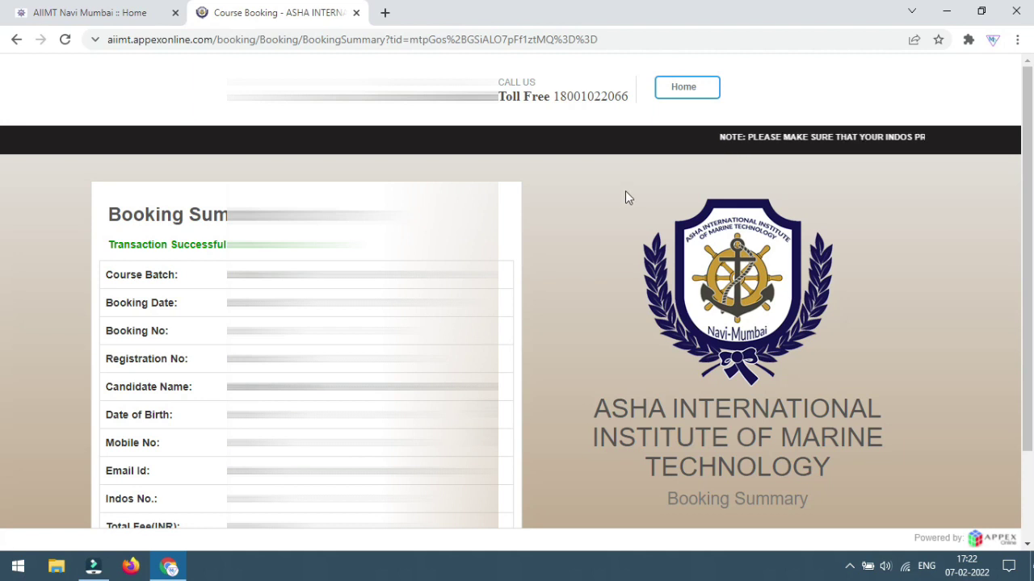
# Scroll the Booking Summary to review the Transaction Successful fee and amount-paid details
pyautogui.scroll(-1, 622, 194)
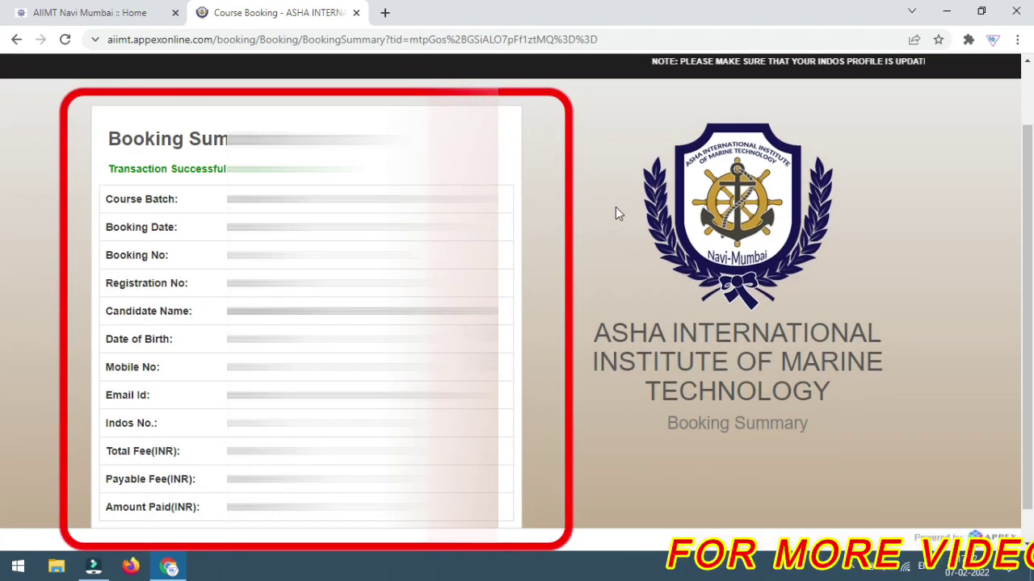
pyautogui.scroll(-1, 615, 208)
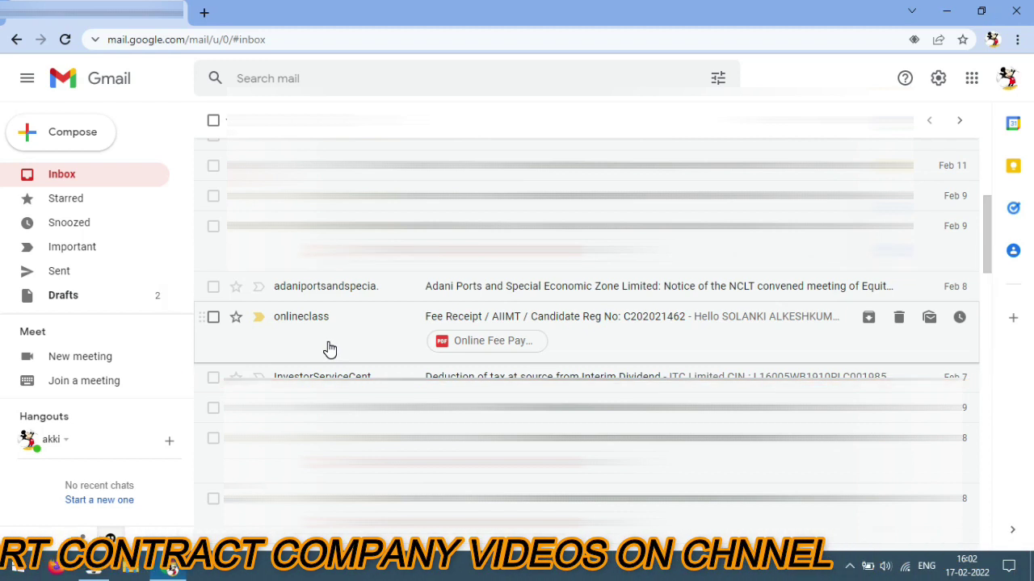
# Open the onlineclass Fee Receipt email and check its PDF receipt and STSDSD-14 course details
pyautogui.click(329, 349)
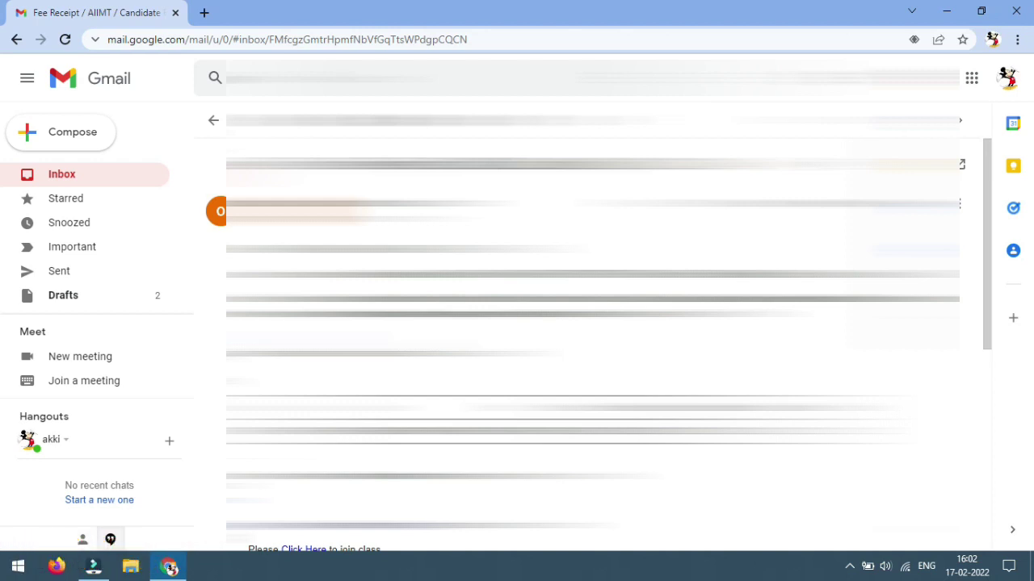
pyautogui.scroll(-5, 342, 341)
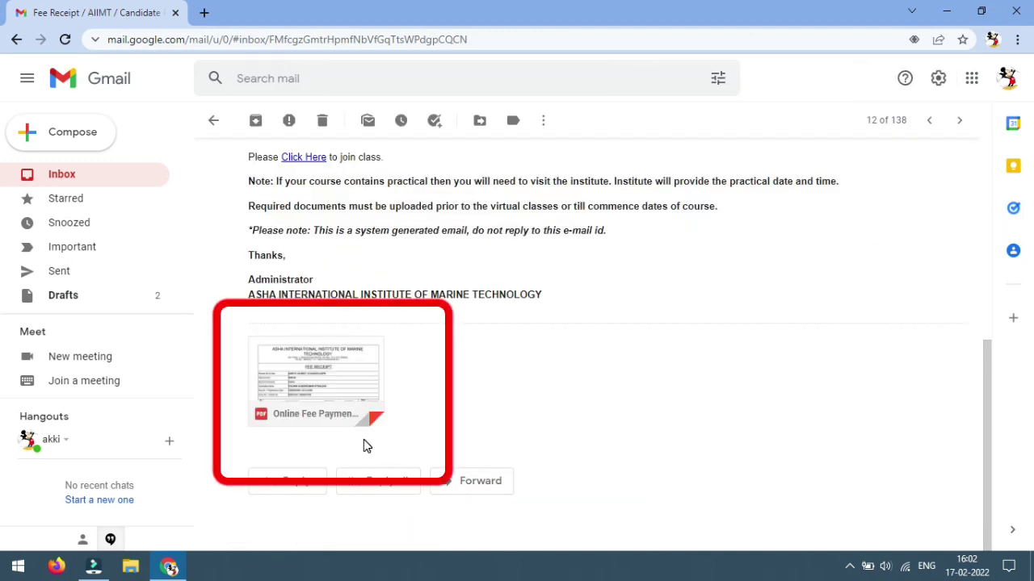
pyautogui.moveTo(307, 426)
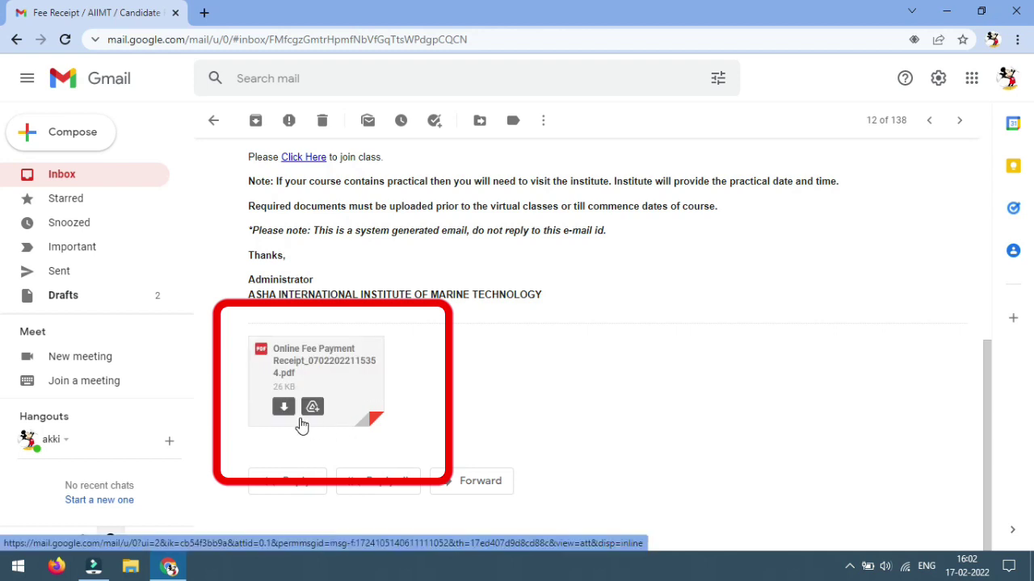
pyautogui.scroll(3, 478, 403)
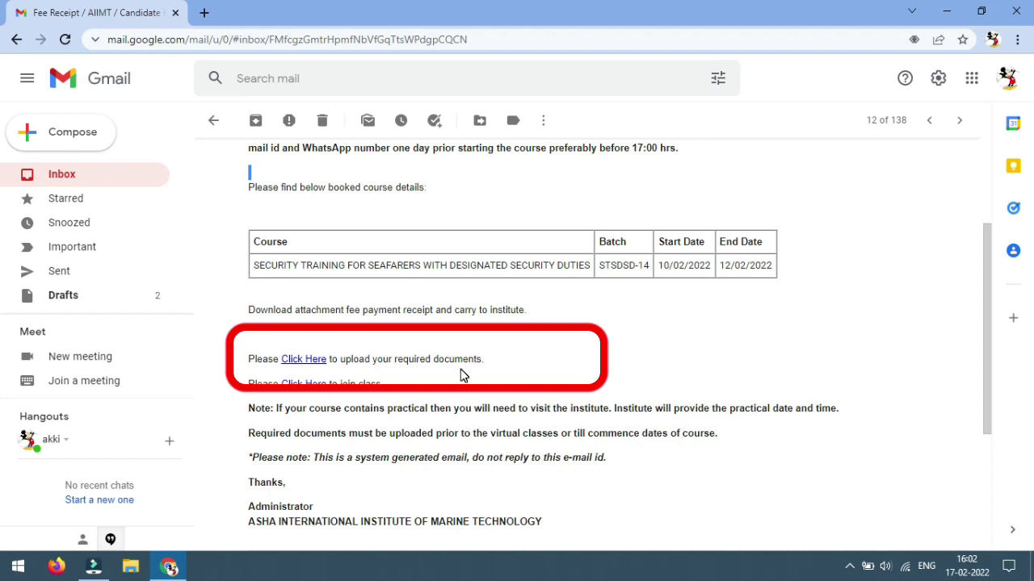
# Open the Upload Documents page, set Documents Type to Passport Copy, and browse for the scan
pyautogui.click(311, 360)
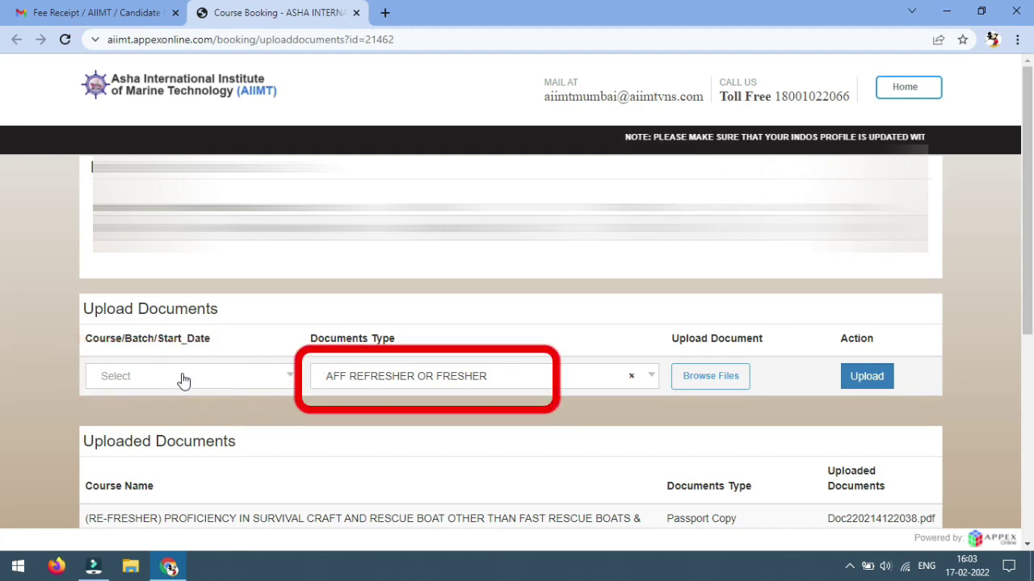
pyautogui.click(653, 379)
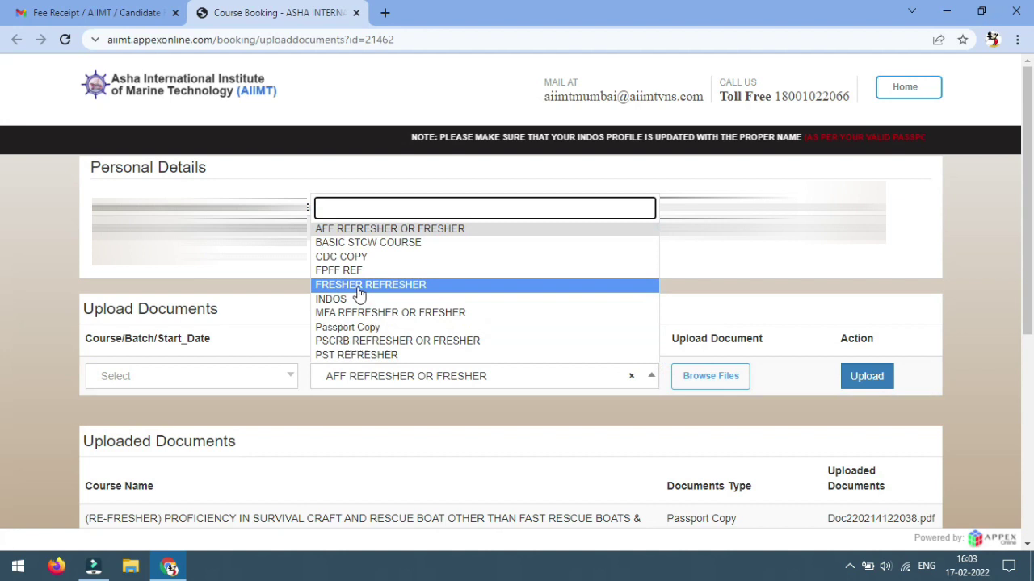
pyautogui.click(368, 328)
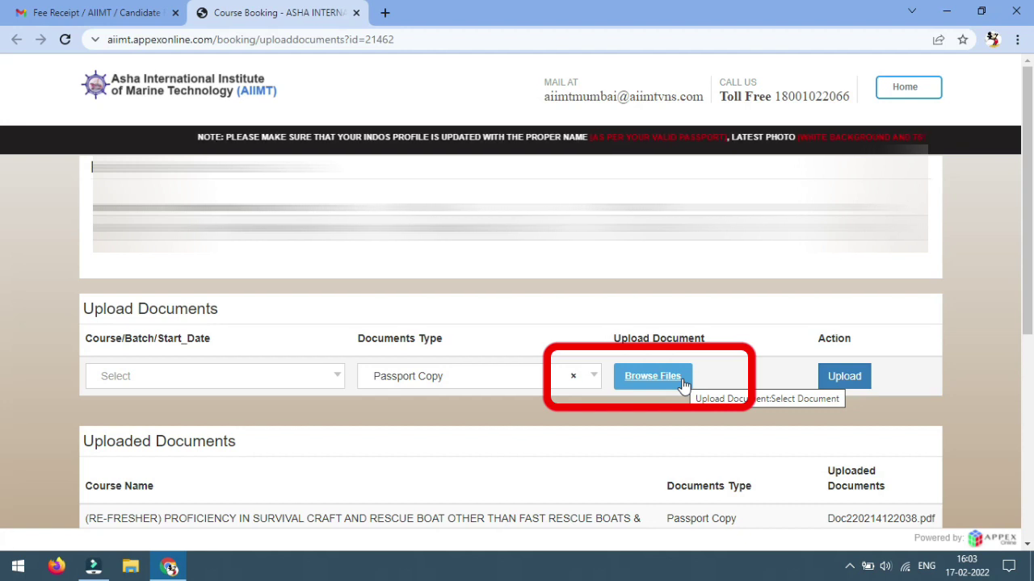
pyautogui.click(682, 385)
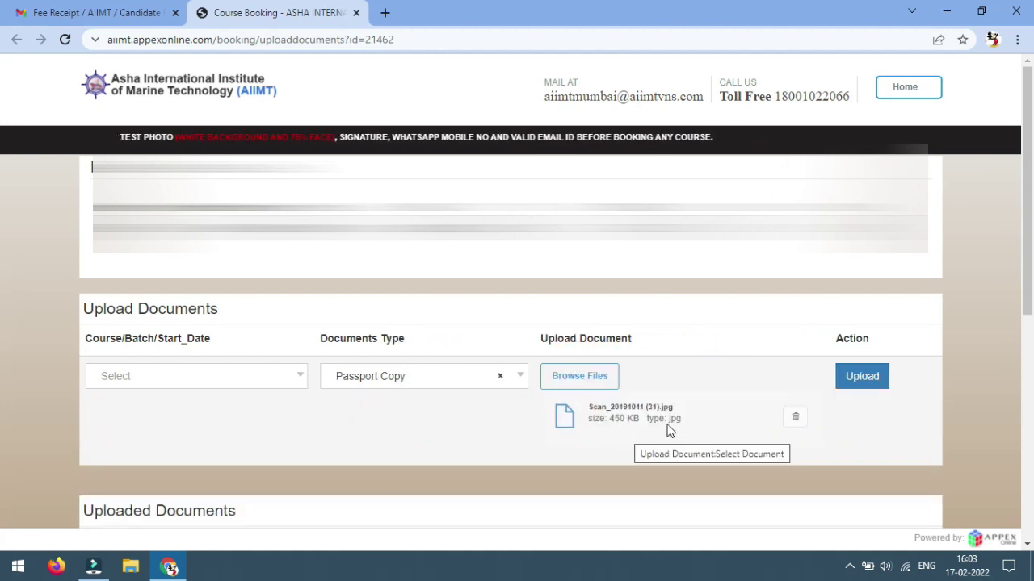